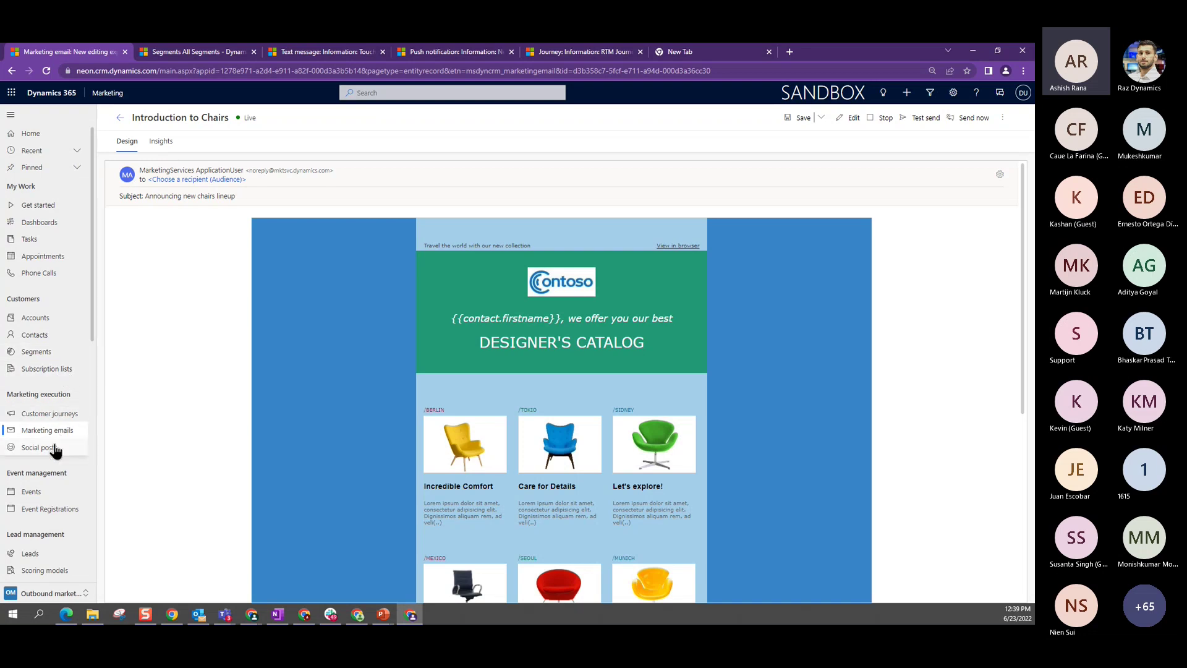
Look through the outbound marketing areas and review the whole design of the Introduction to Chairs email.
{"action": "scroll", "coordinate": [56, 444], "scroll_direction": "down", "scroll_amount": 3}
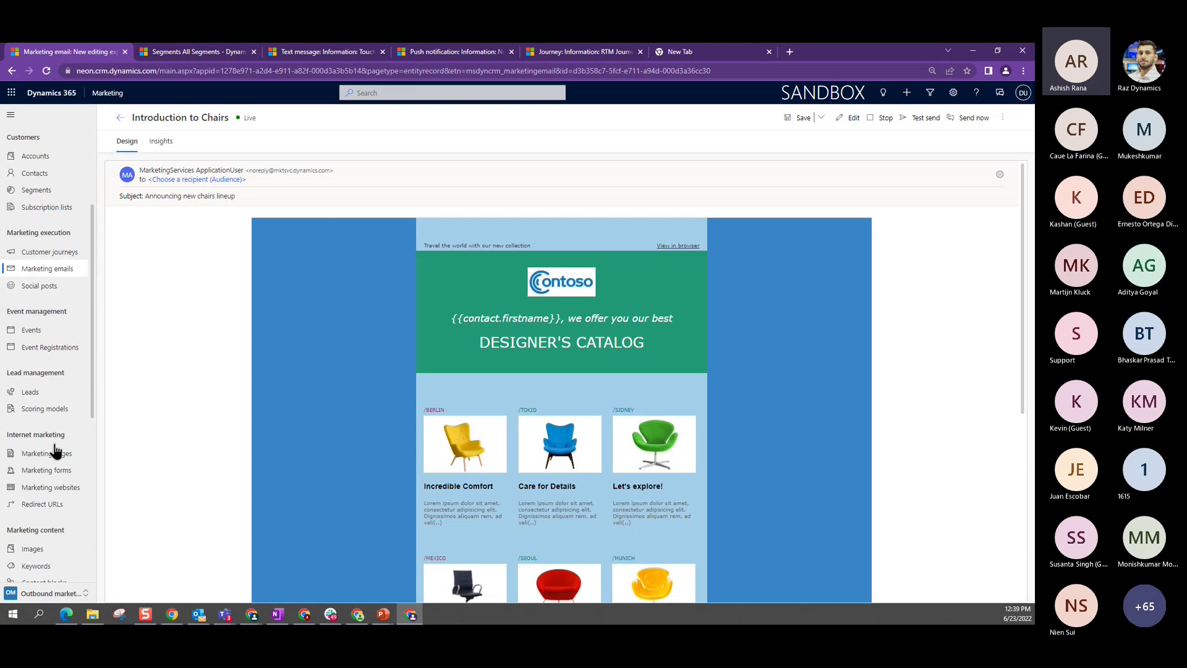
{"action": "scroll", "coordinate": [55, 433], "scroll_direction": "up", "scroll_amount": 1}
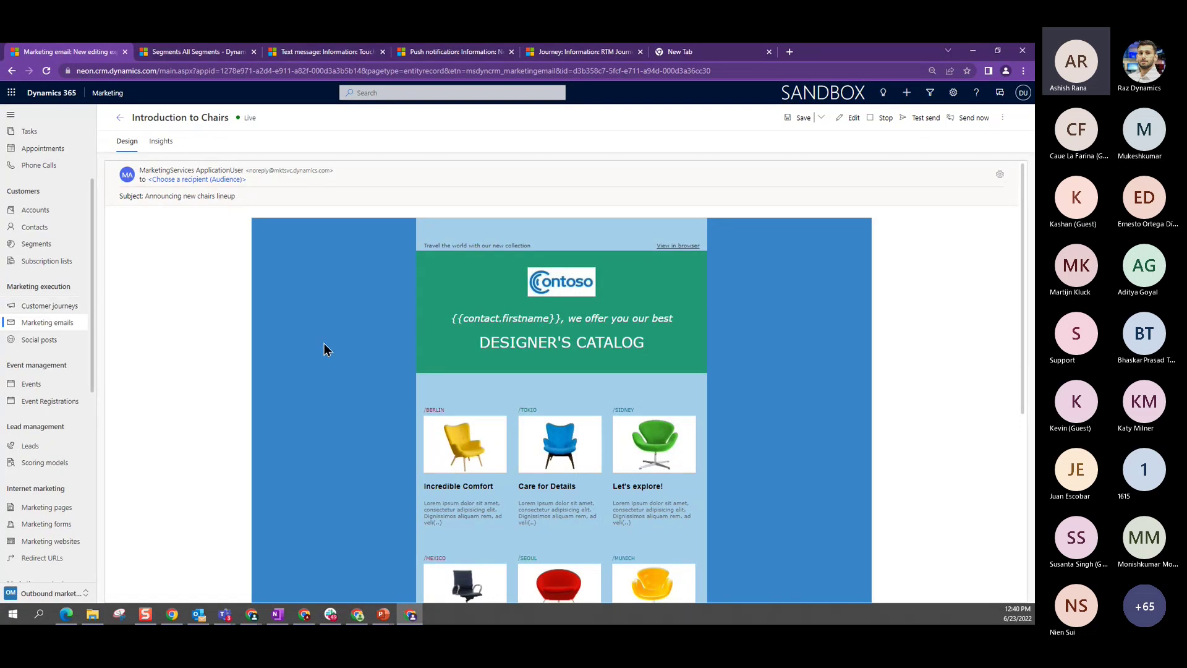
{"action": "scroll", "coordinate": [324, 344], "scroll_direction": "down", "scroll_amount": 2}
{"action": "scroll", "coordinate": [324, 343], "scroll_direction": "down", "scroll_amount": 4}
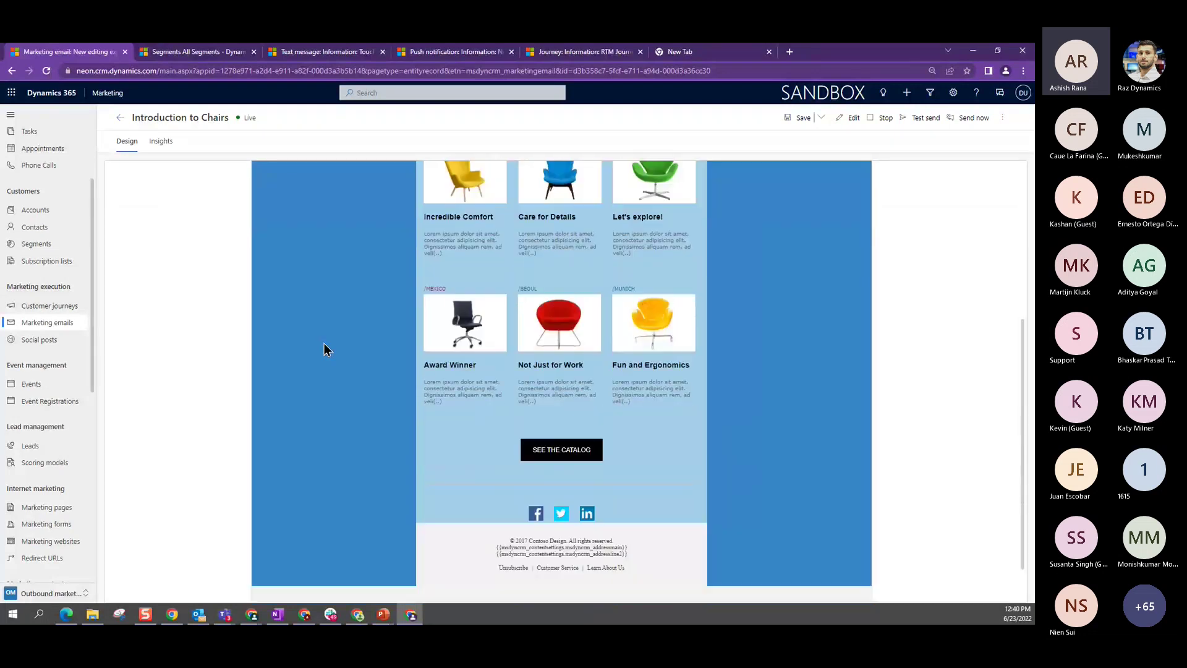
{"action": "scroll", "coordinate": [324, 343], "scroll_direction": "up", "scroll_amount": 5}
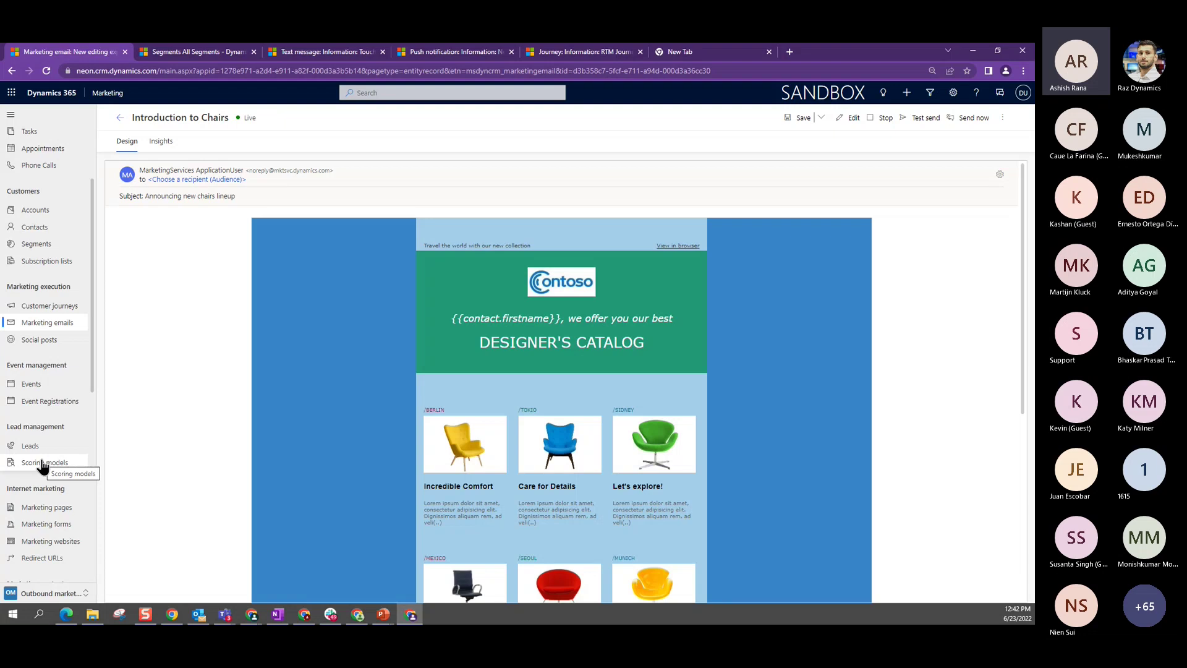
Open the Tx and Wa Contacts segment from the real-time marketing segments, review its definition and leave the record.
{"action": "left_click", "coordinate": [187, 48]}
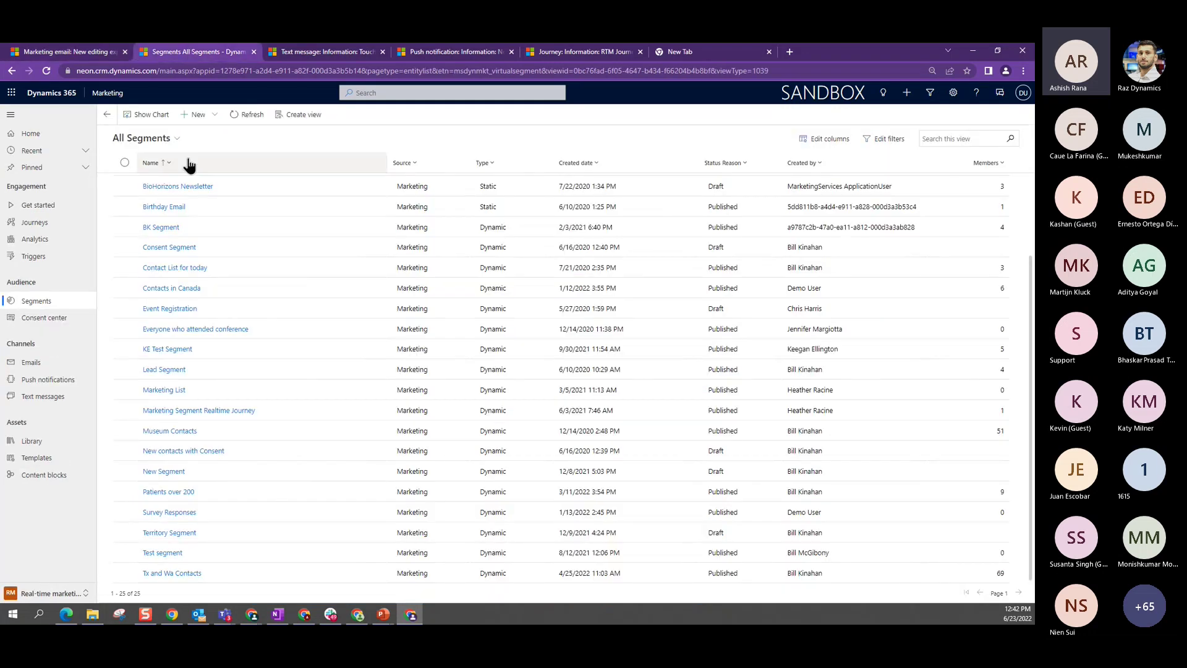
{"action": "left_click", "coordinate": [191, 575]}
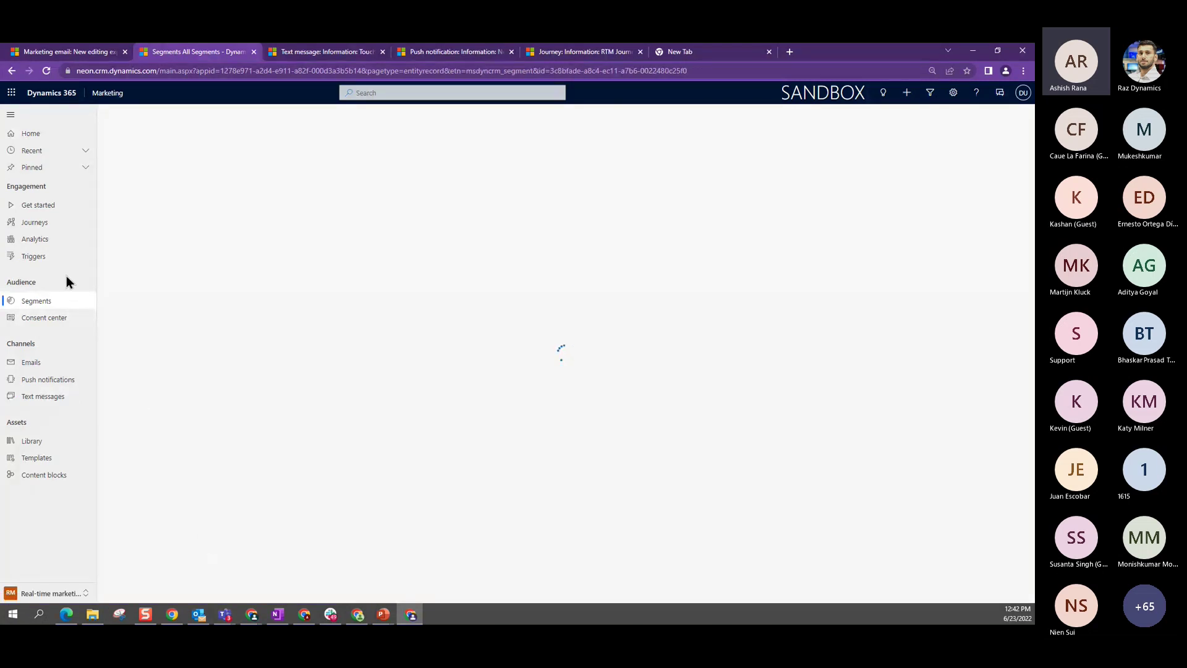
{"action": "left_click", "coordinate": [64, 322]}
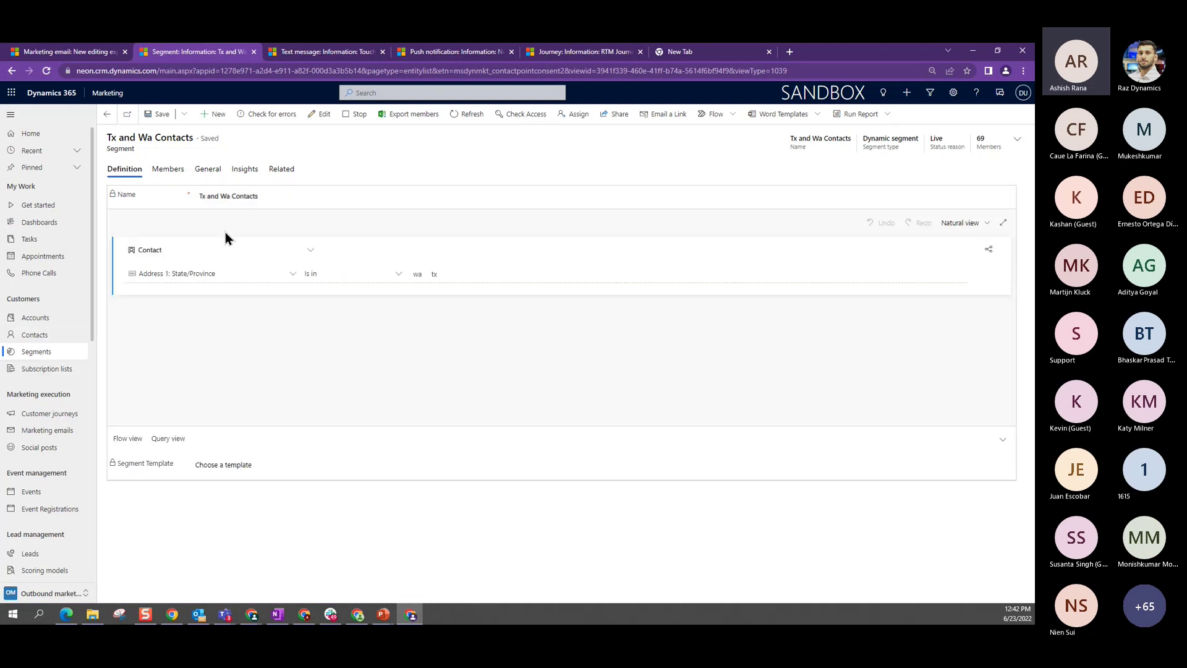
{"action": "left_click", "coordinate": [12, 71]}
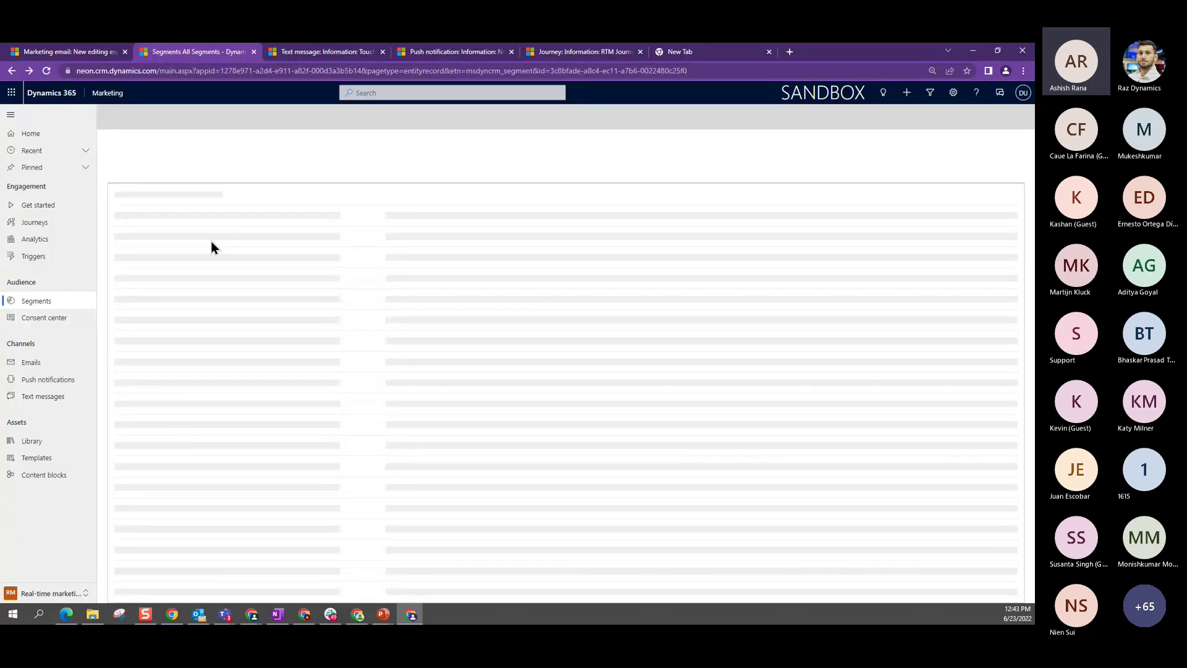
View the active contact point consents in the consent center and check the Load consent prompt without reloading.
{"action": "left_click", "coordinate": [67, 320]}
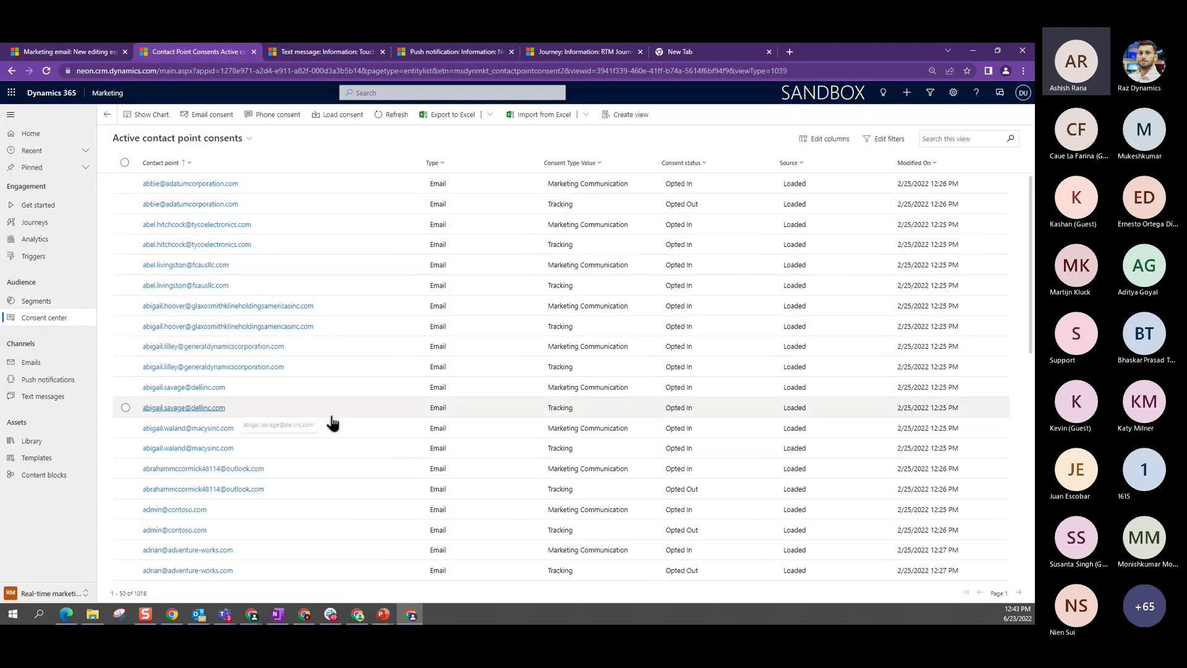
{"action": "left_click", "coordinate": [343, 116]}
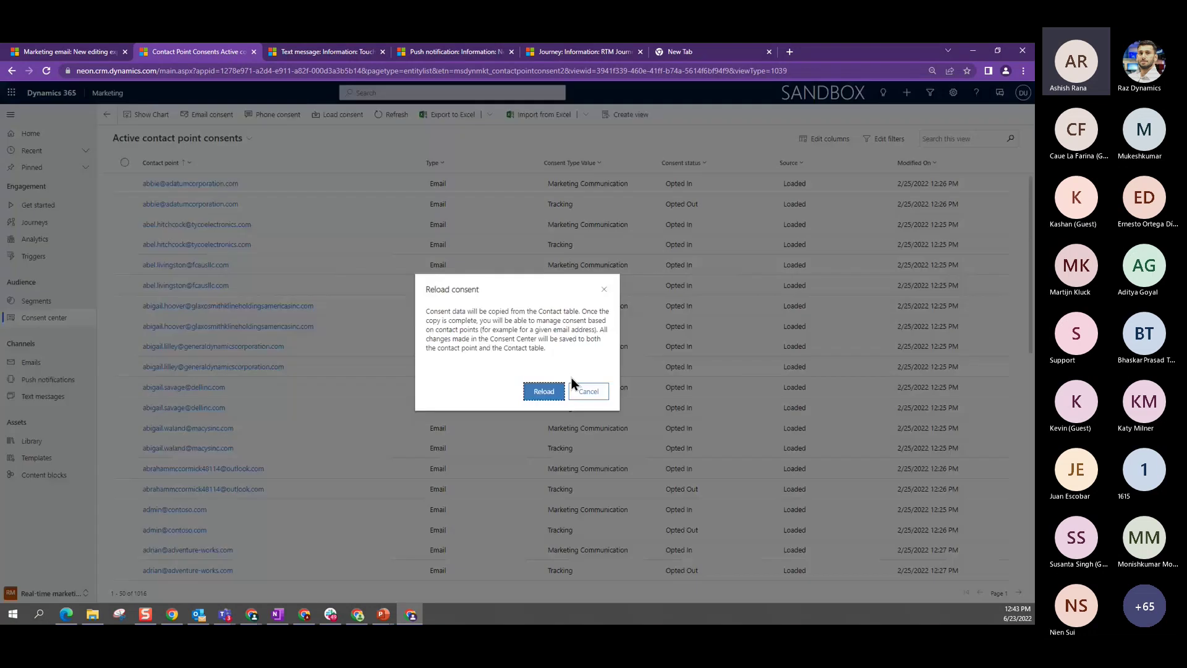
{"action": "left_click", "coordinate": [588, 392]}
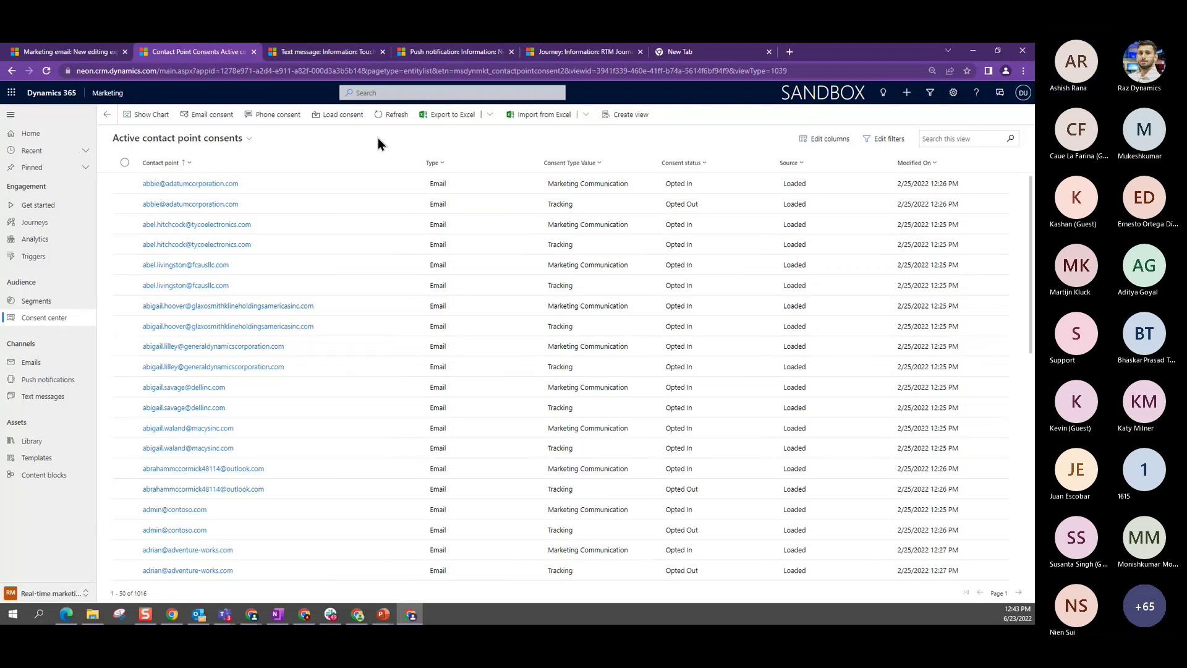
Review the design of the Touching Base Text message and open its reports.
{"action": "left_click", "coordinate": [337, 53]}
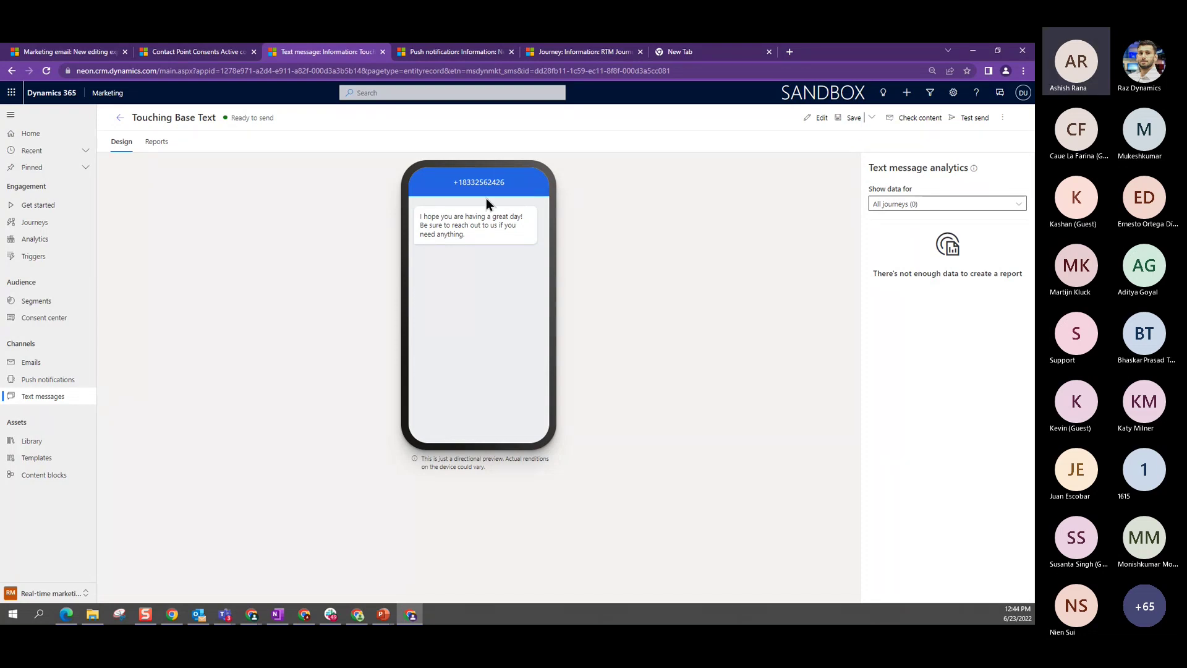
{"action": "left_click", "coordinate": [160, 143]}
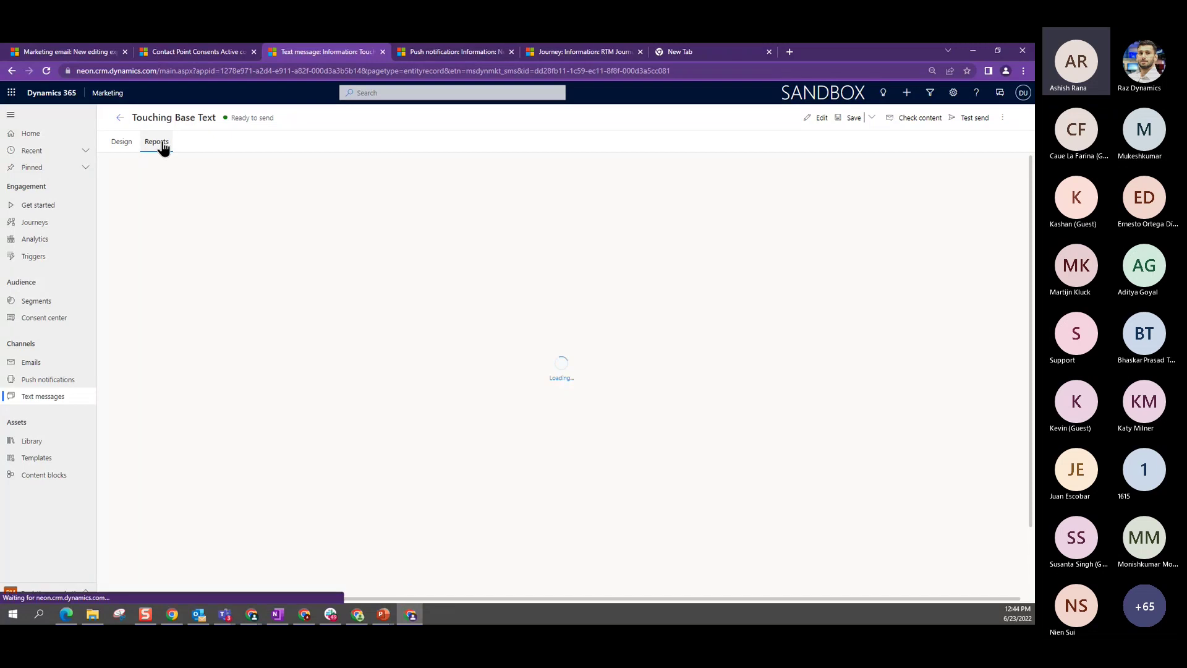
Enter "Hello" as the message text of the draft Push notification 1.
{"action": "left_click", "coordinate": [419, 50]}
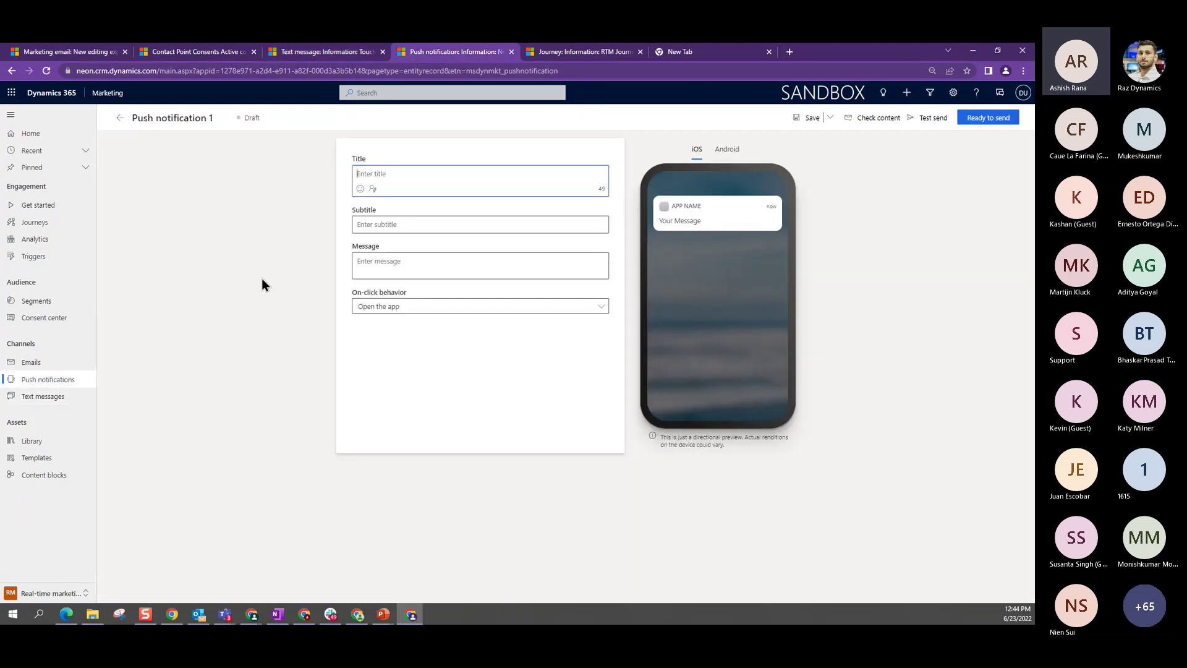
{"action": "left_click", "coordinate": [371, 262]}
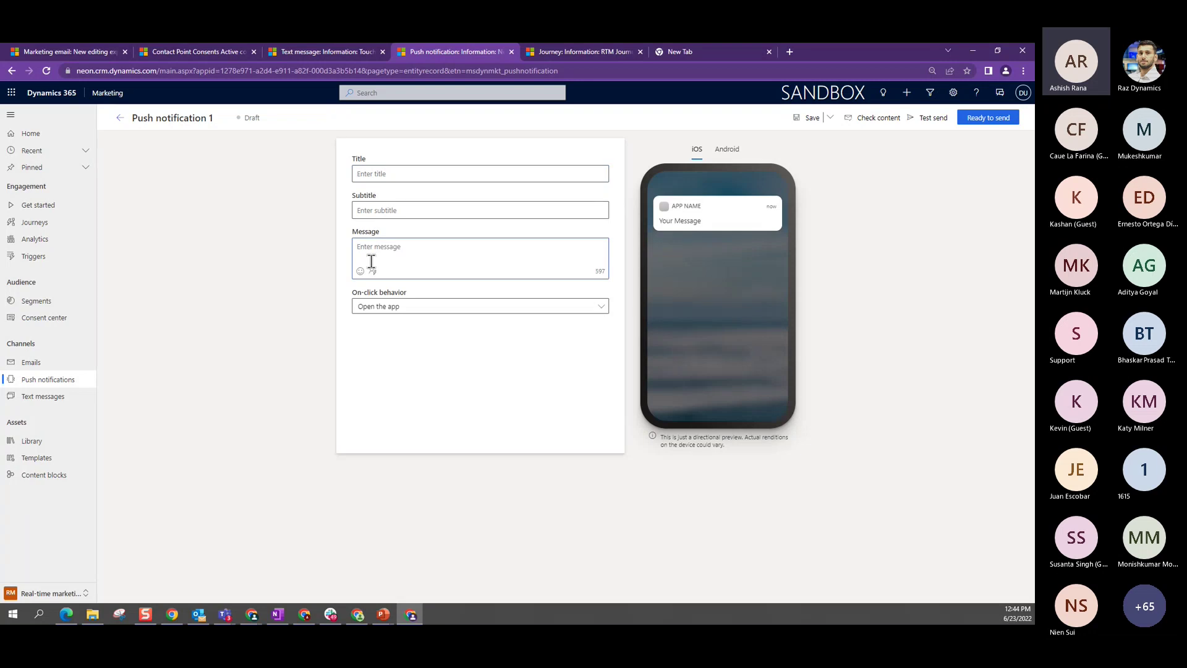
{"action": "type", "text": "Hello"}
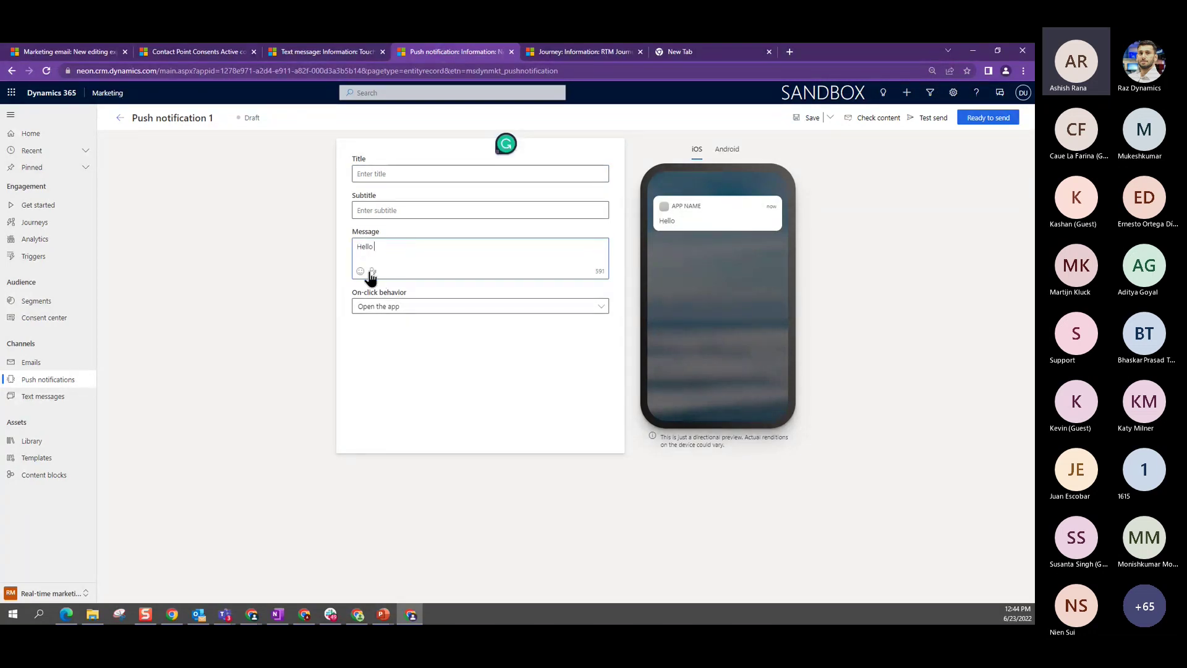
Try to personalize the push notification message with the Full name token, cancelling the target audience choice.
{"action": "left_click", "coordinate": [372, 272]}
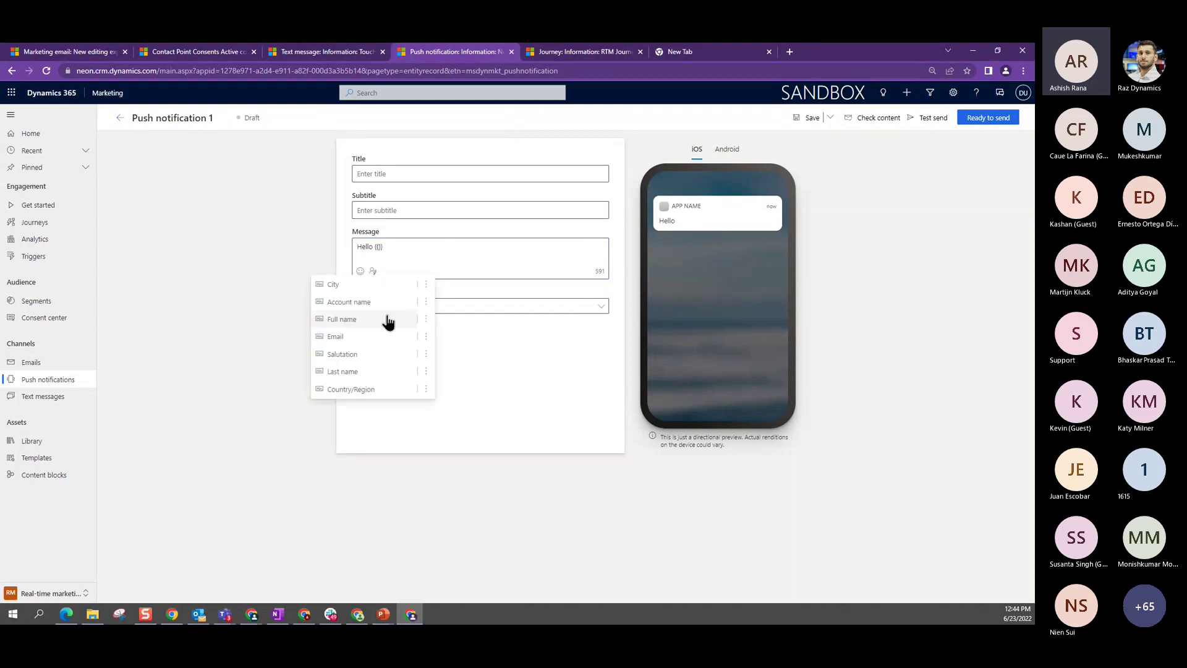
{"action": "left_click", "coordinate": [365, 341]}
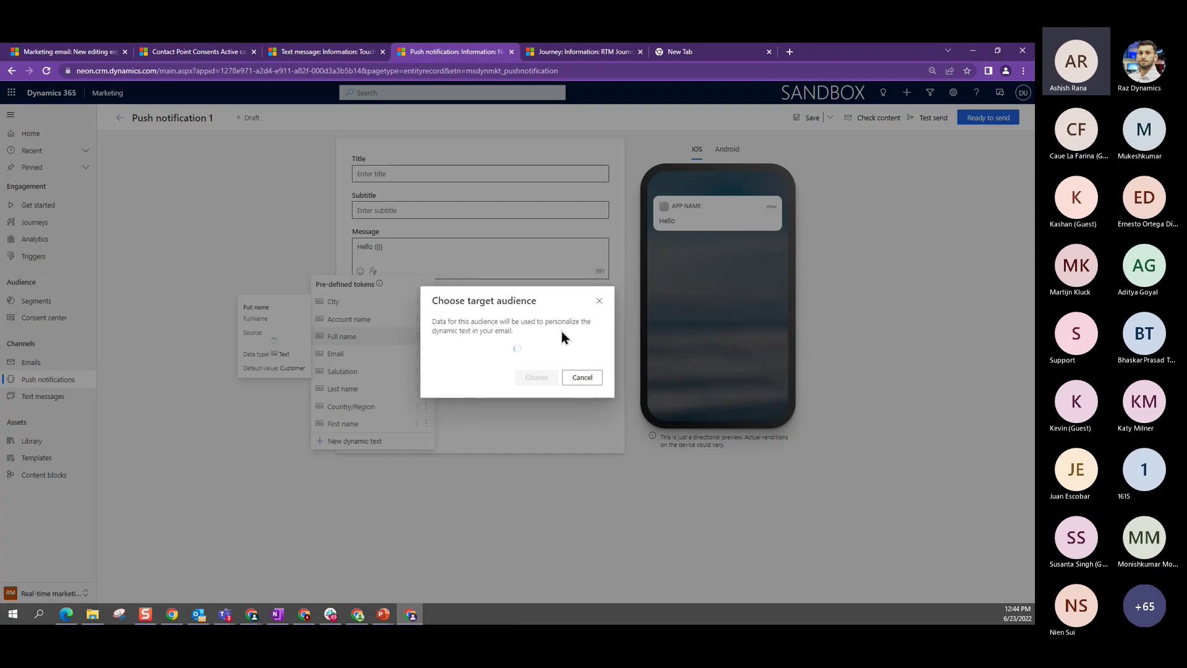
{"action": "left_click", "coordinate": [599, 302]}
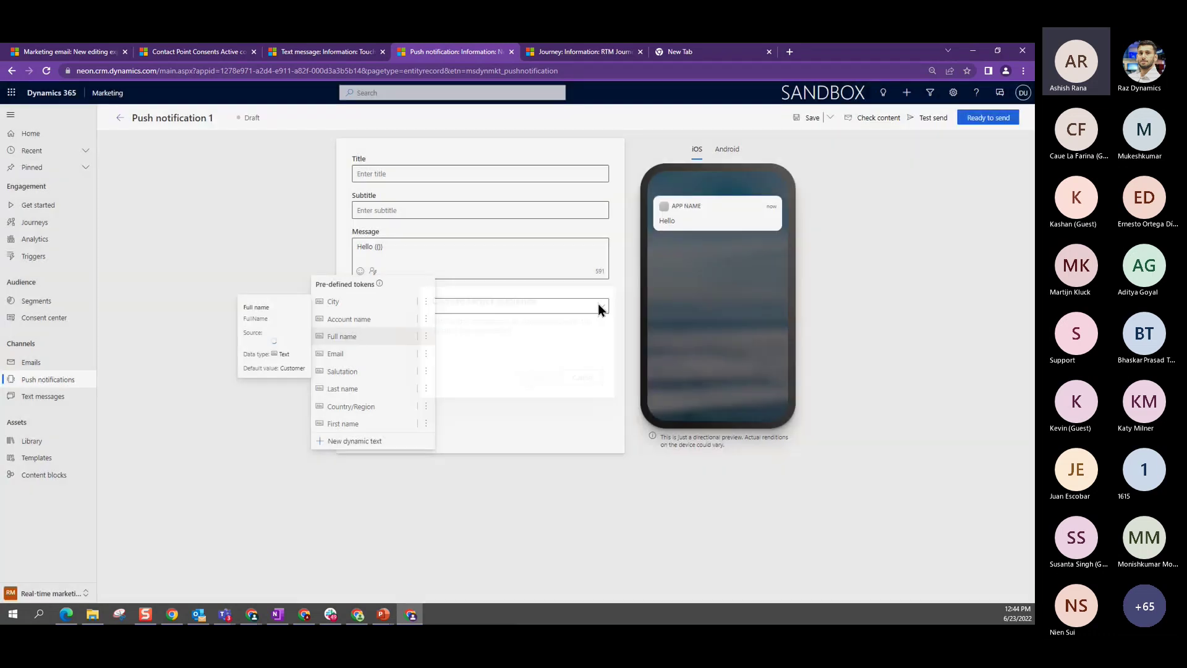
{"action": "left_click", "coordinate": [445, 254]}
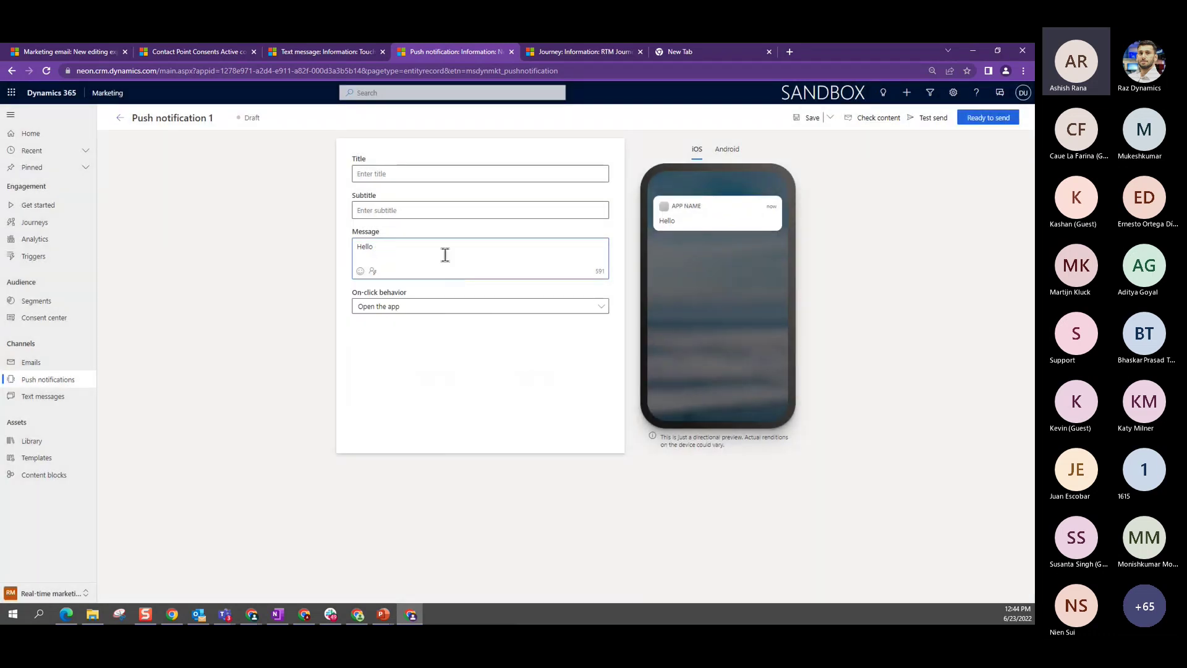
Set the push notification's on-click behavior to Open Customer Voice survey.
{"action": "left_click", "coordinate": [404, 298]}
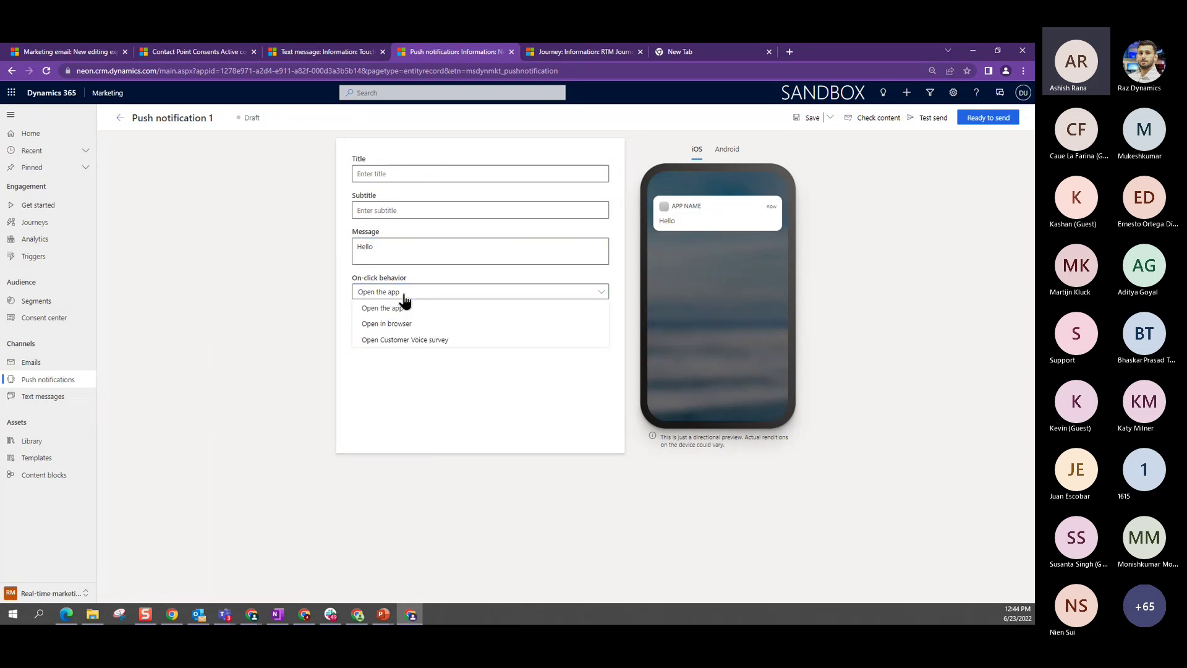
{"action": "left_click", "coordinate": [450, 345]}
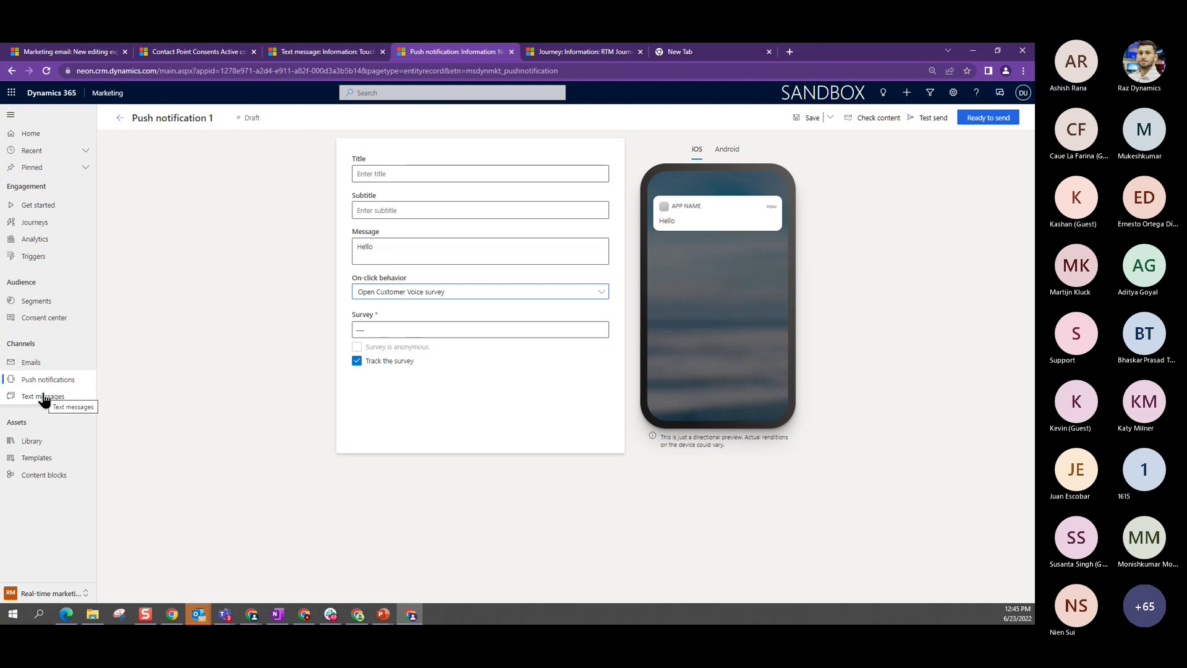
Switch to the RTM Journey and open its start settings for audience and schedule.
{"action": "left_click", "coordinate": [584, 55]}
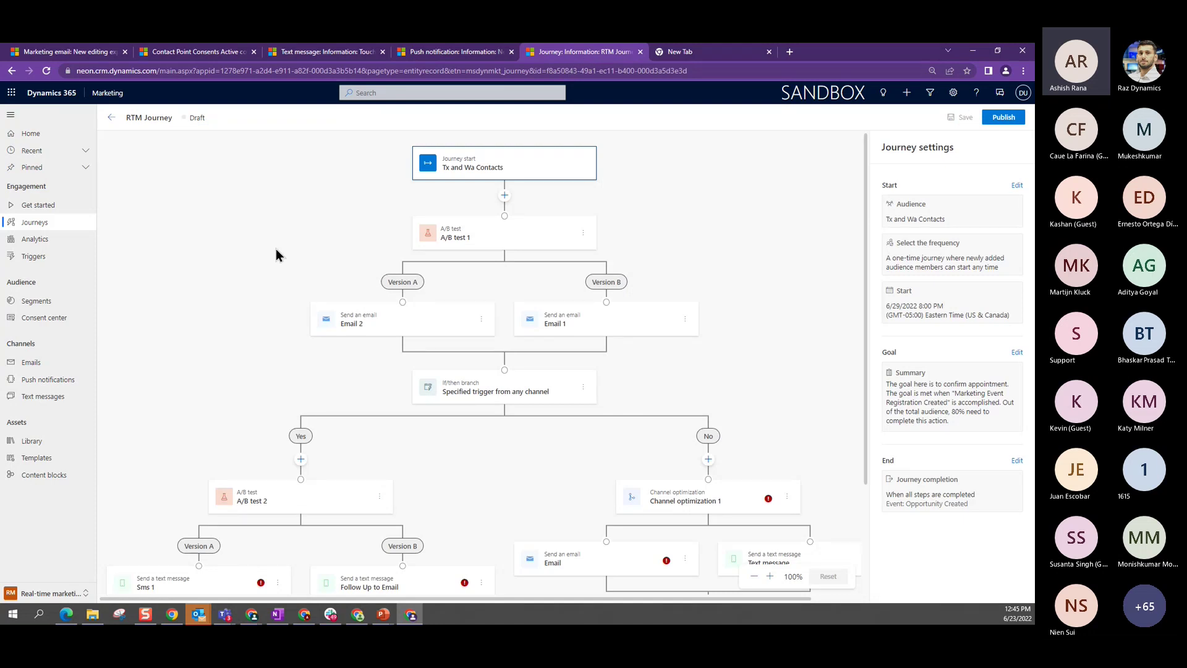
{"action": "left_click", "coordinate": [1015, 186]}
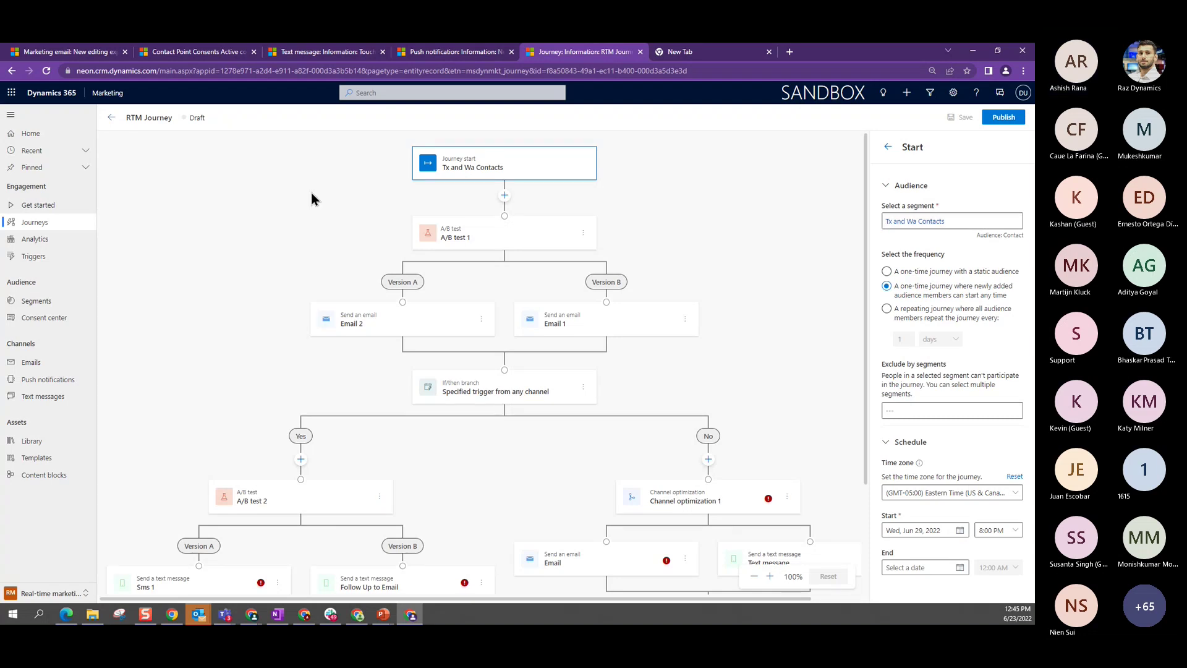
Begin a new trigger-based journey, browse the available triggers, and view the new trigger setup form before closing it.
{"action": "left_click", "coordinate": [112, 124]}
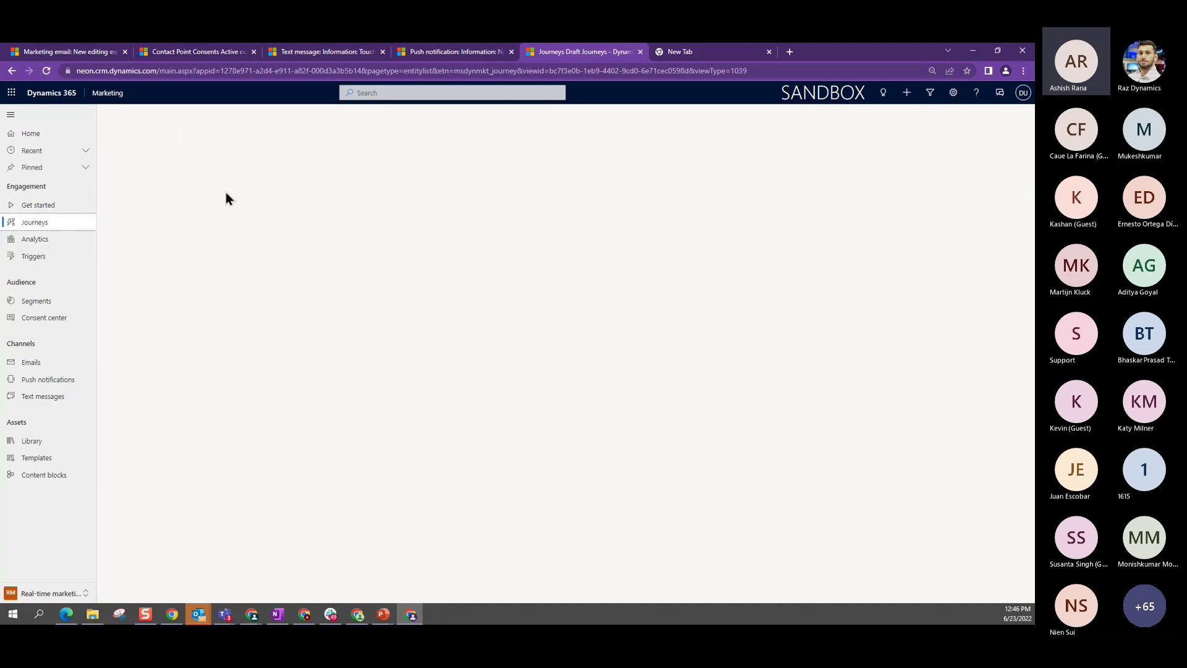
{"action": "left_click", "coordinate": [206, 114]}
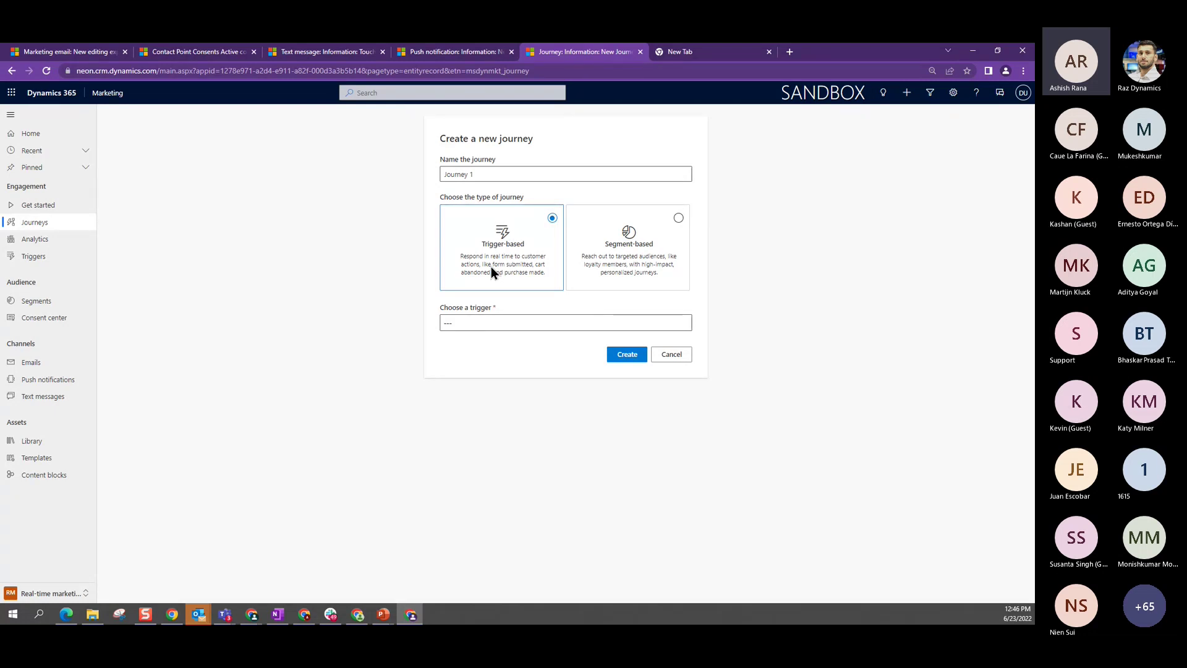
{"action": "left_click", "coordinate": [508, 325]}
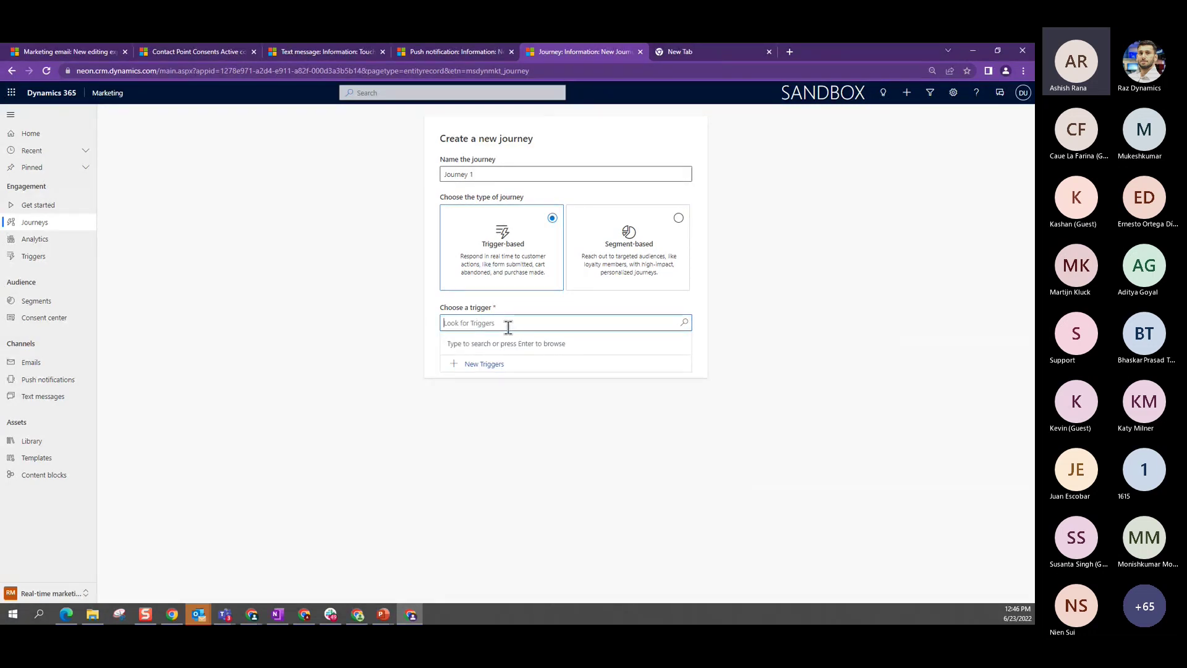
{"action": "left_click", "coordinate": [682, 328]}
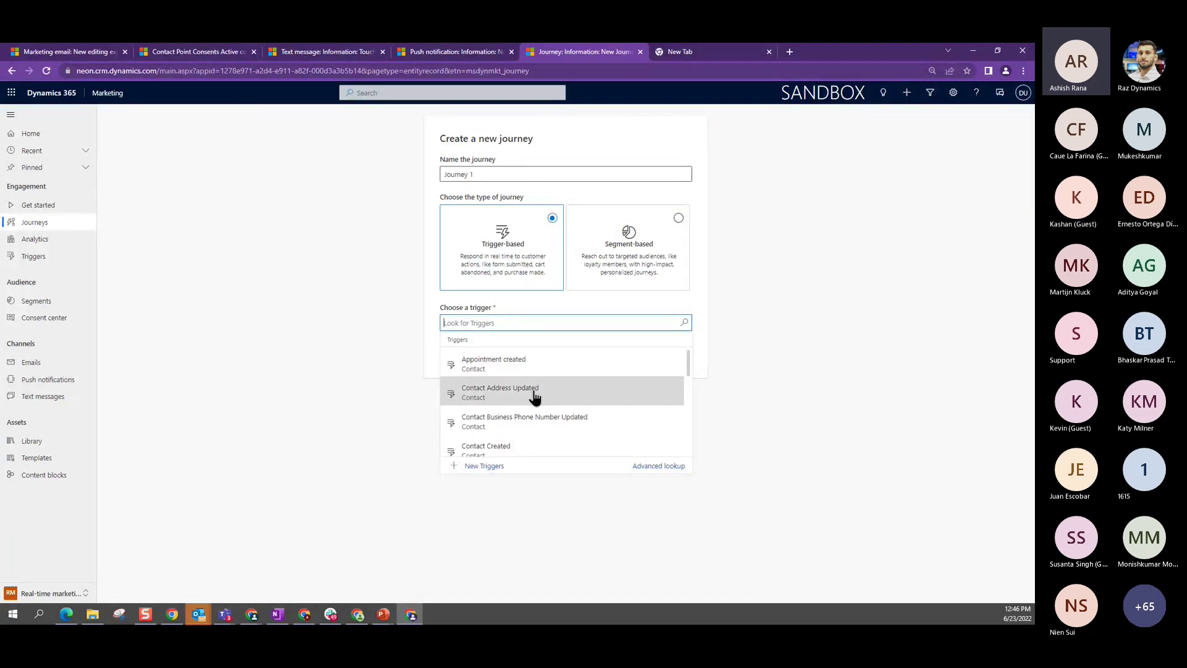
{"action": "scroll", "coordinate": [535, 397], "scroll_direction": "down", "scroll_amount": 5}
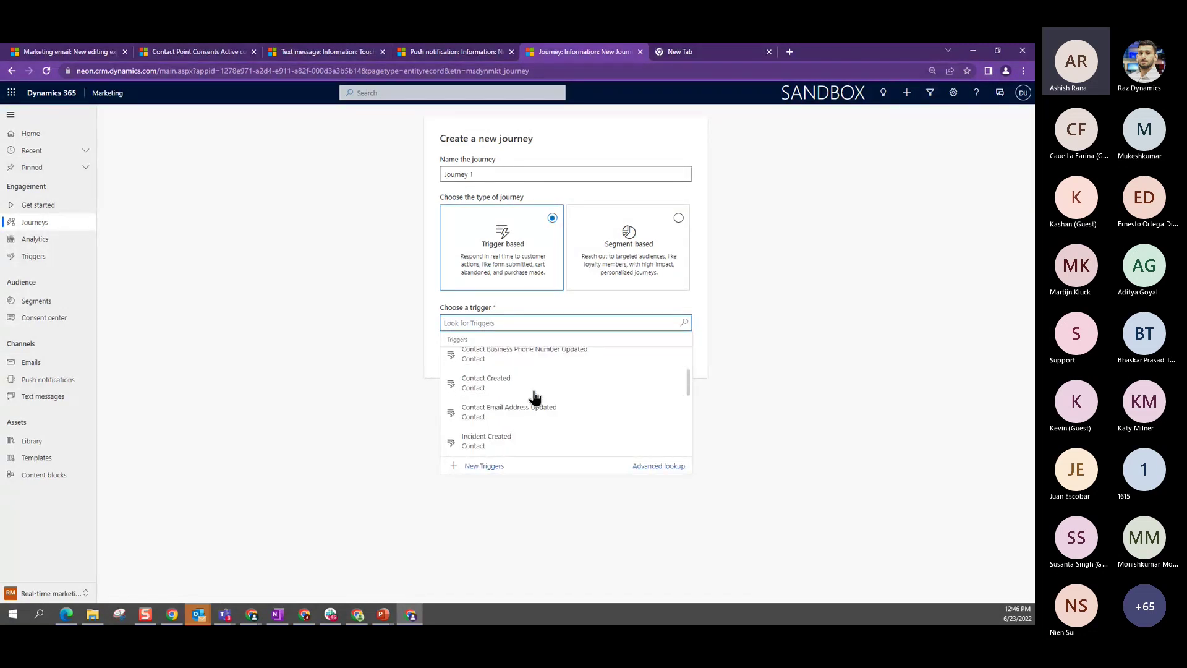
{"action": "left_click", "coordinate": [484, 466]}
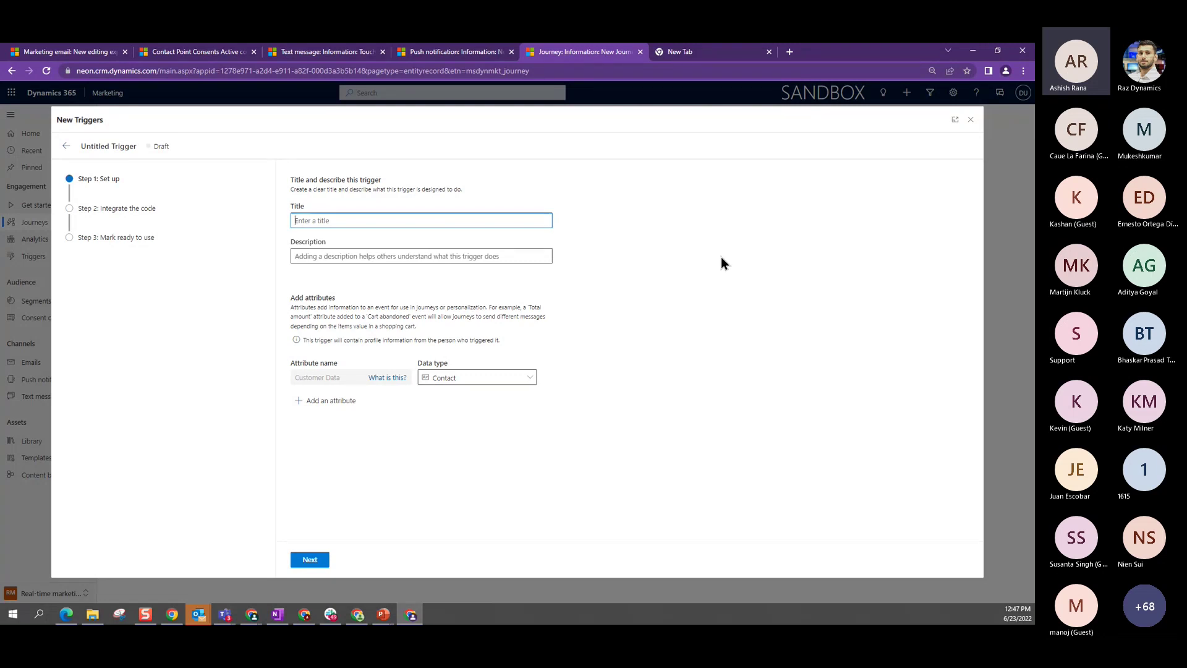
{"action": "left_click", "coordinate": [974, 127]}
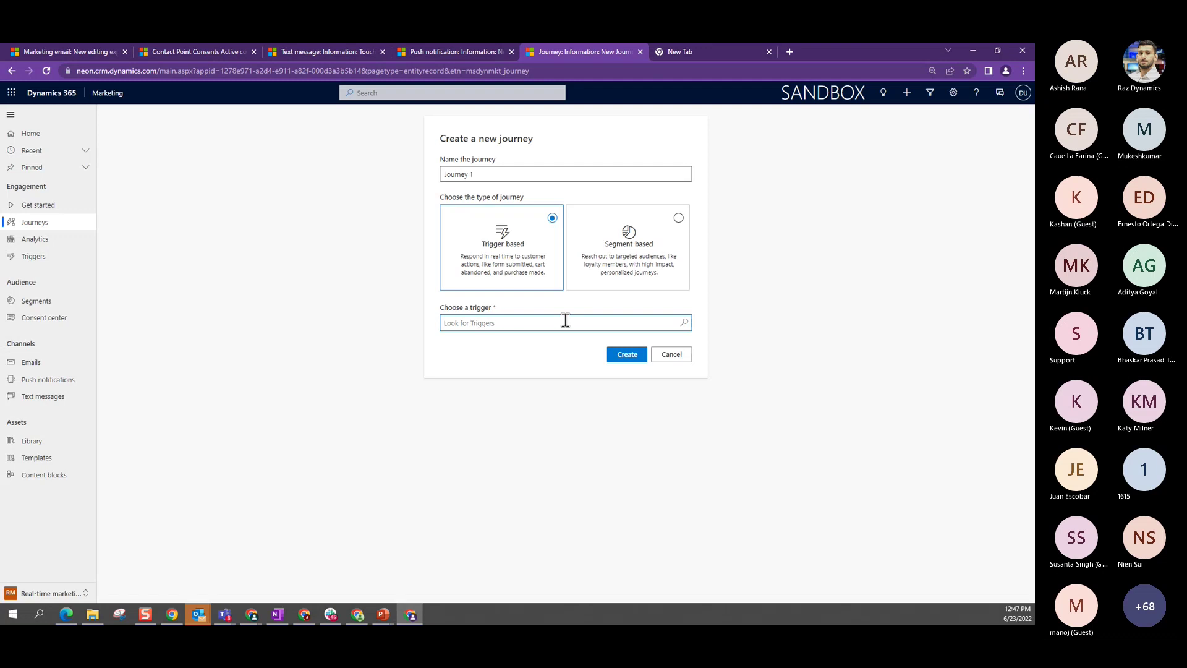
Change the new journey's type to Segment-based to view its options, and discard the unsaved journey.
{"action": "left_click", "coordinate": [653, 256]}
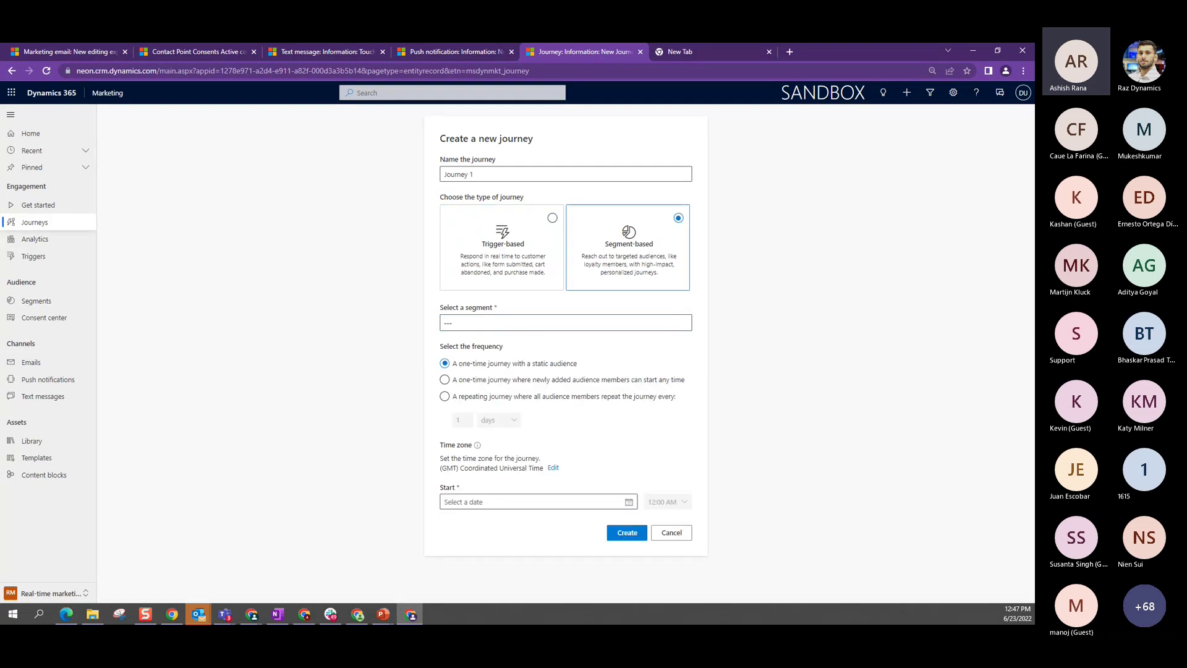
{"action": "left_click", "coordinate": [28, 227]}
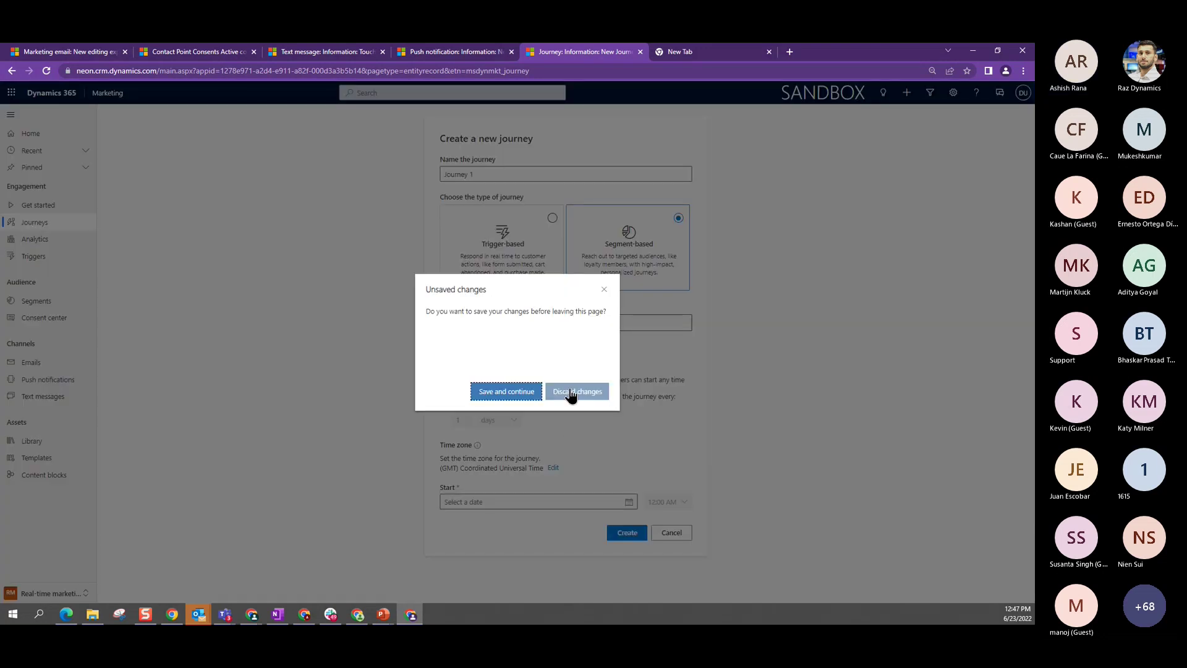
{"action": "left_click", "coordinate": [598, 392]}
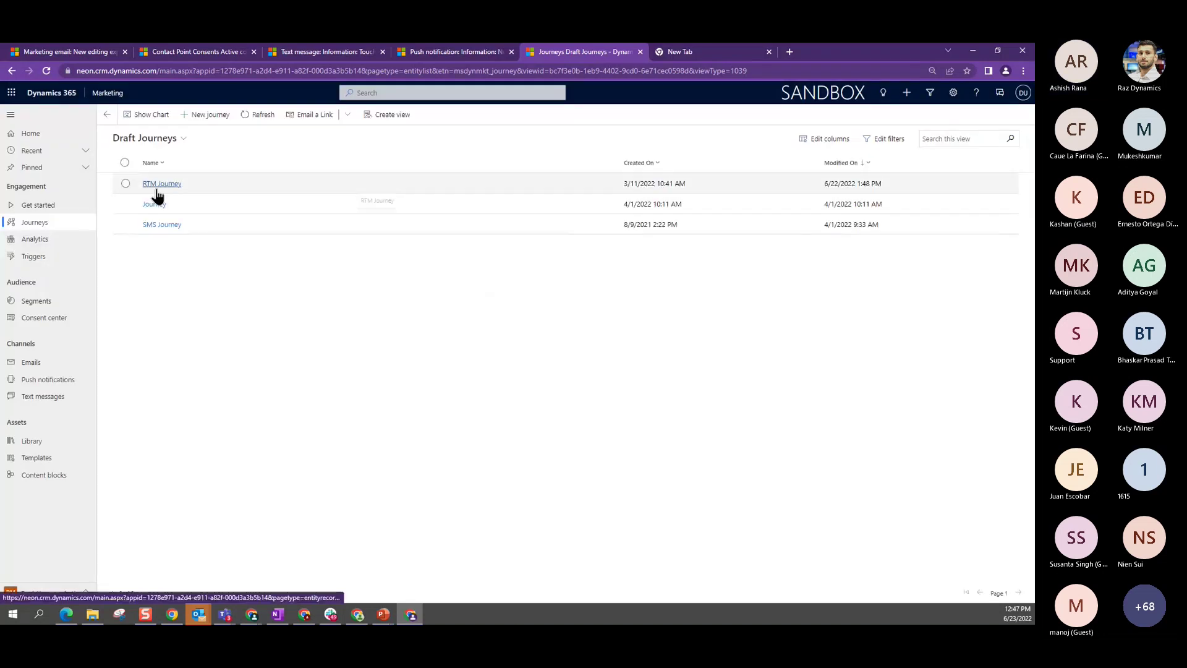
Reopen RTM Journey from the draft journeys, review its start segment, frequency and schedule, and return to the journey settings.
{"action": "left_click", "coordinate": [152, 185]}
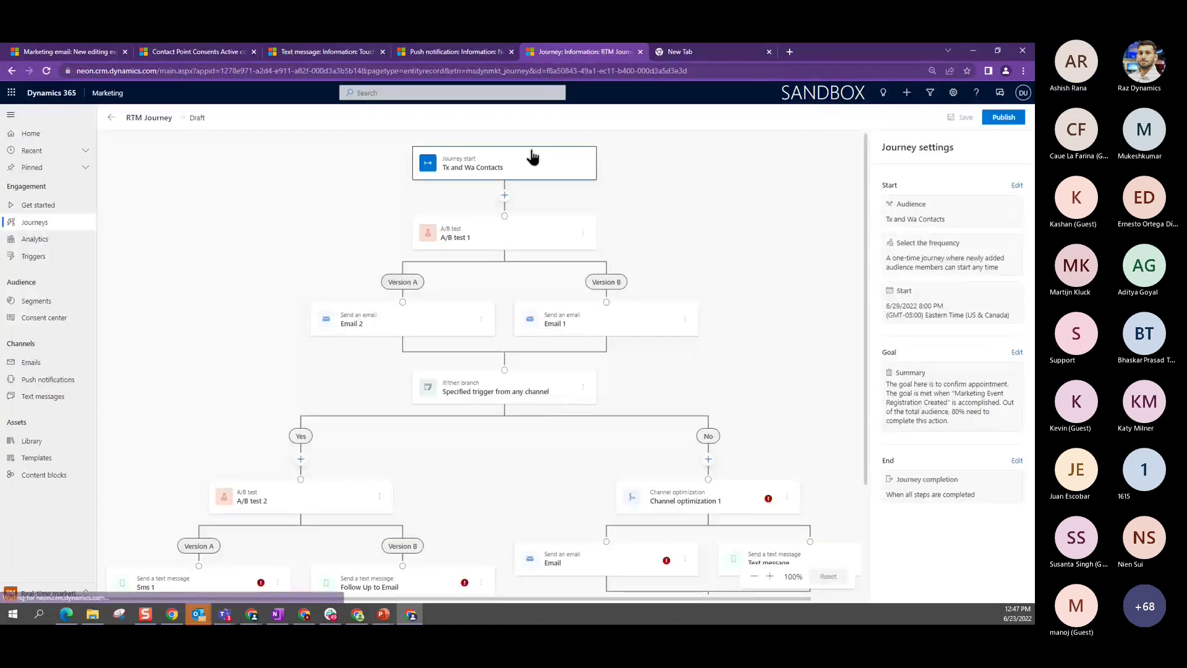
{"action": "left_click", "coordinate": [1016, 187]}
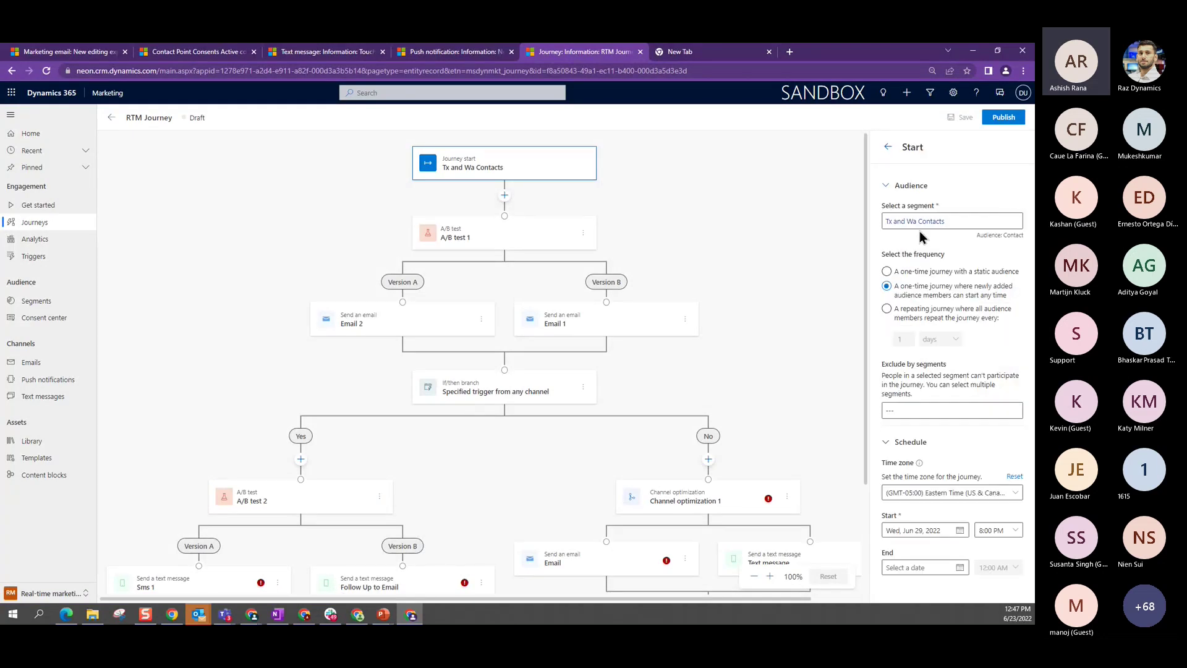
{"action": "left_click", "coordinate": [988, 318]}
{"action": "left_click", "coordinate": [887, 149]}
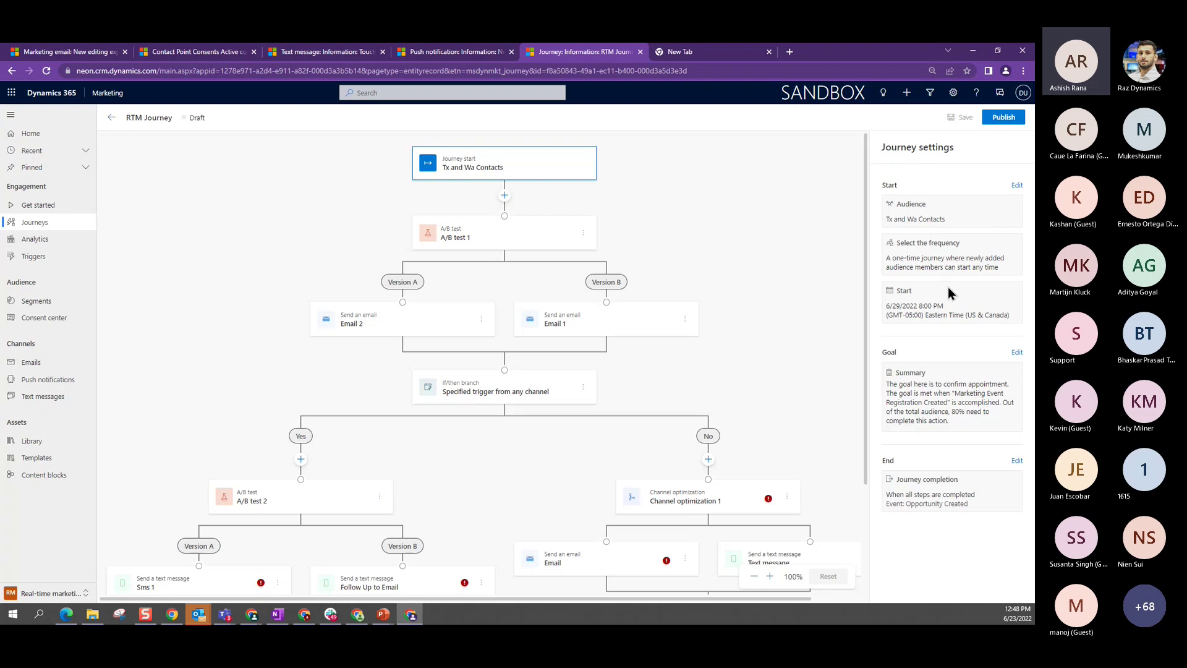
Open the goal settings of RTM Journey and view the available goal types.
{"action": "left_click", "coordinate": [1015, 353]}
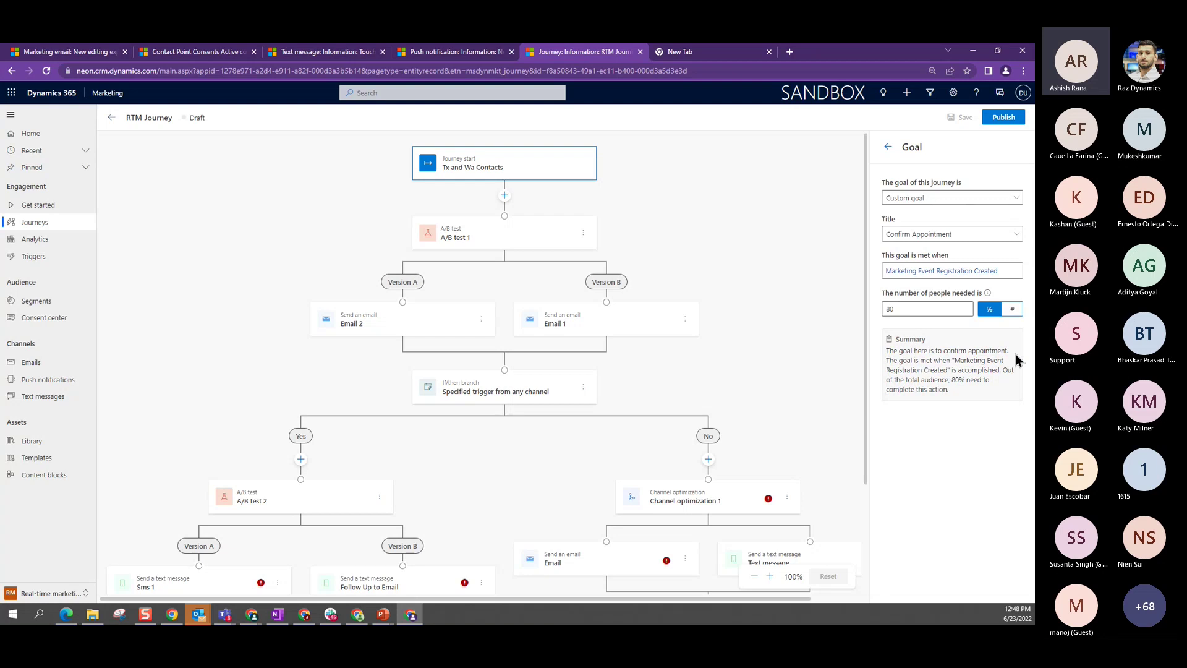
{"action": "left_click", "coordinate": [948, 201]}
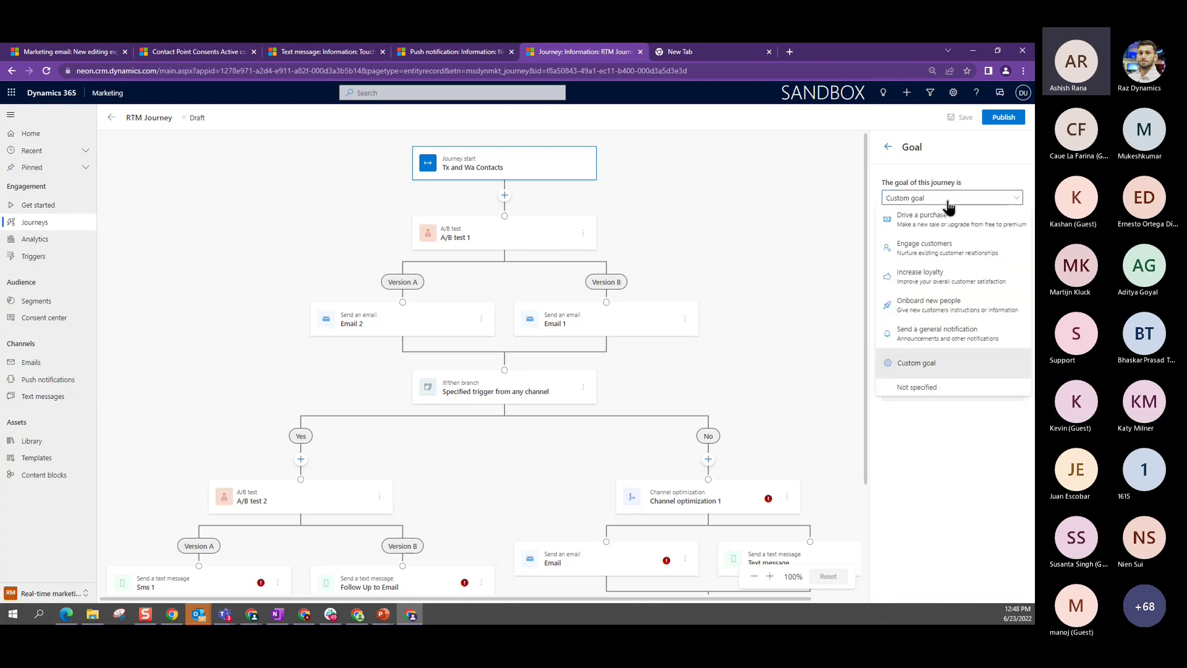